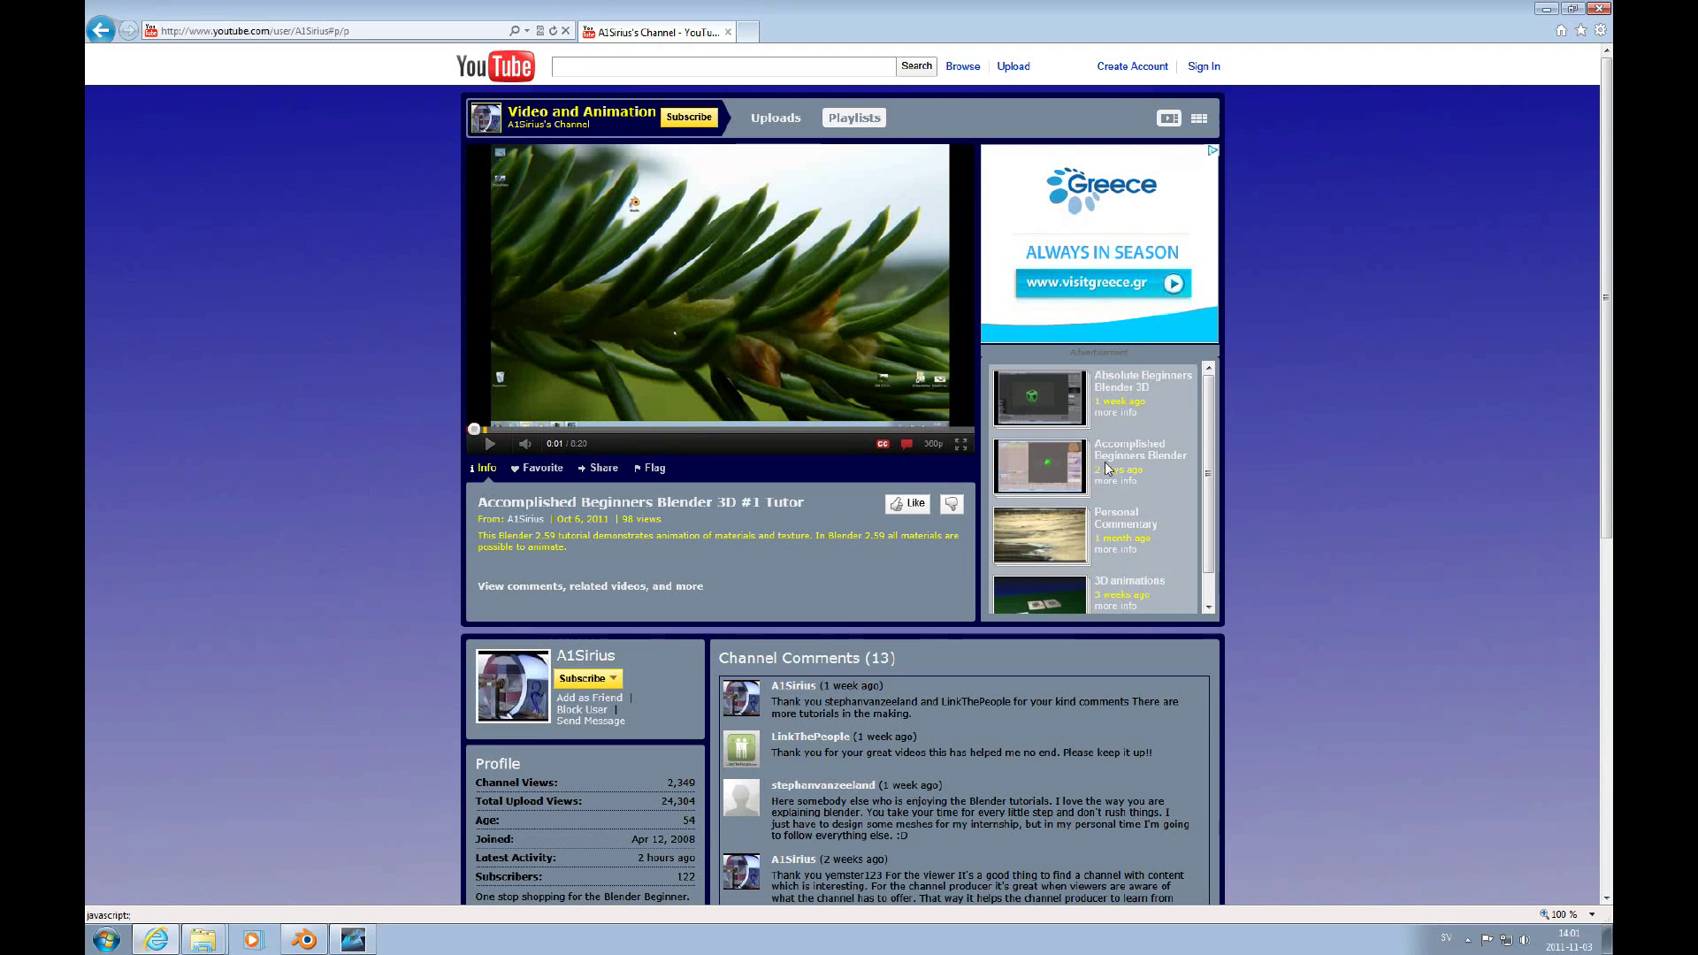
# - Select the Absolute Beginners Blender 3D Tutorials entry in the channel's playlist sidebar
pyautogui.click(1124, 389)
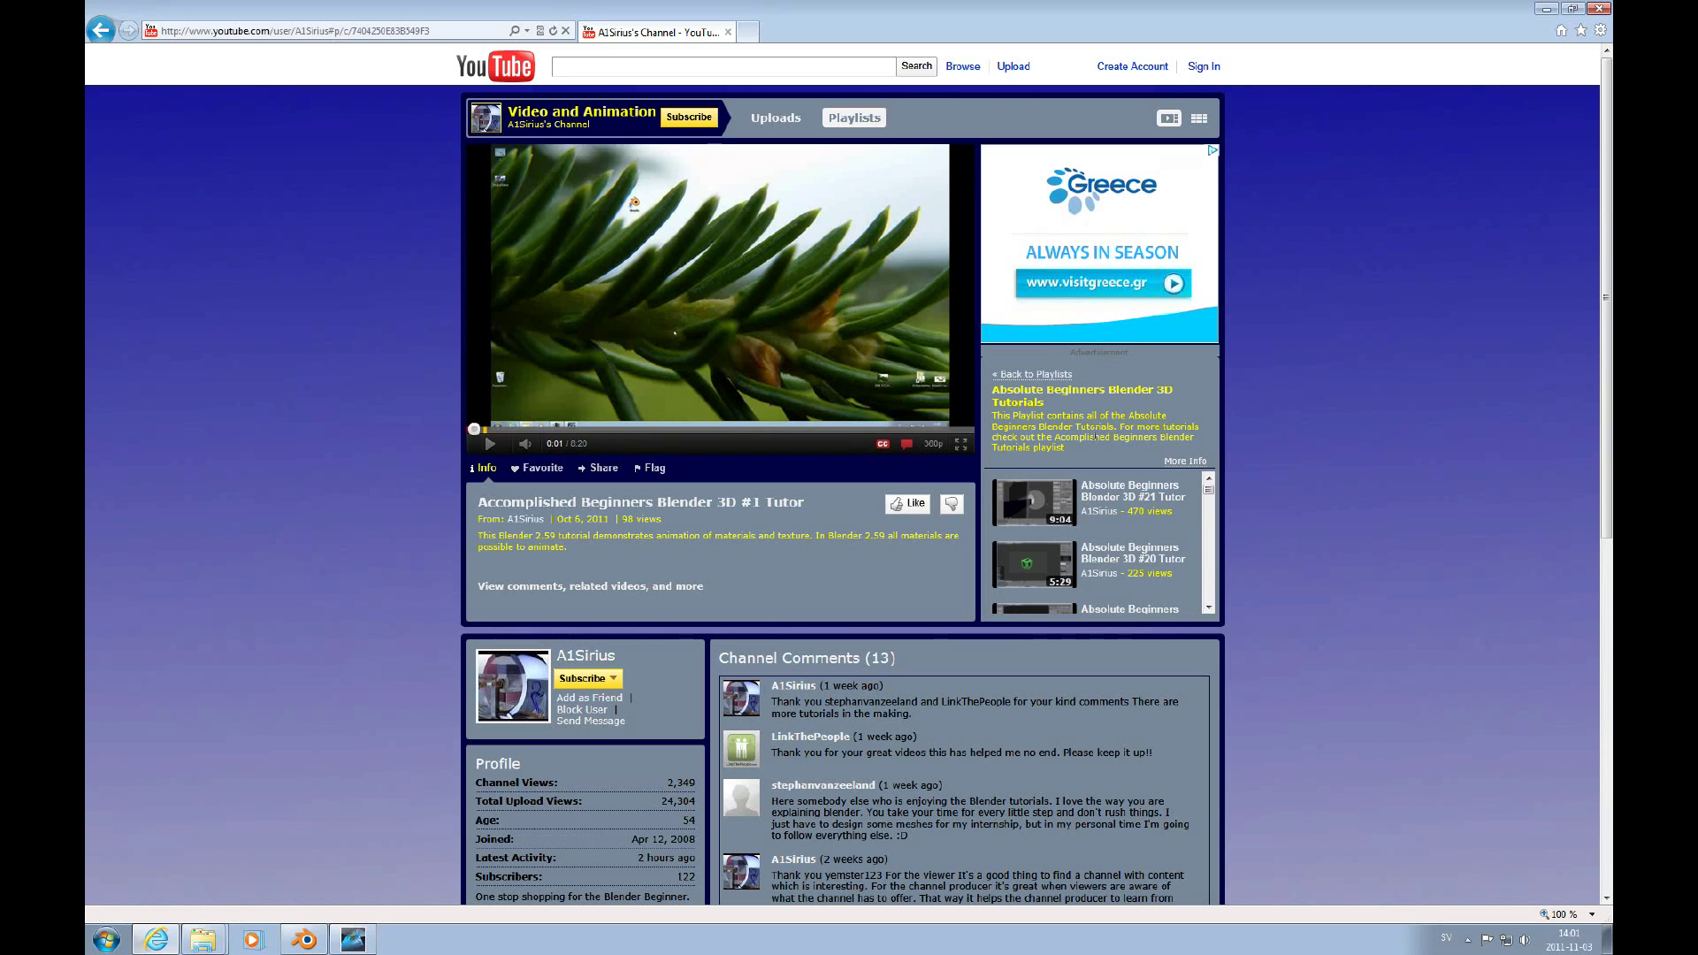
# - Switch the Absolute Beginners playlist to thumbnail grid view, then briefly raise, move and minimize Blender
pyautogui.click(1199, 120)
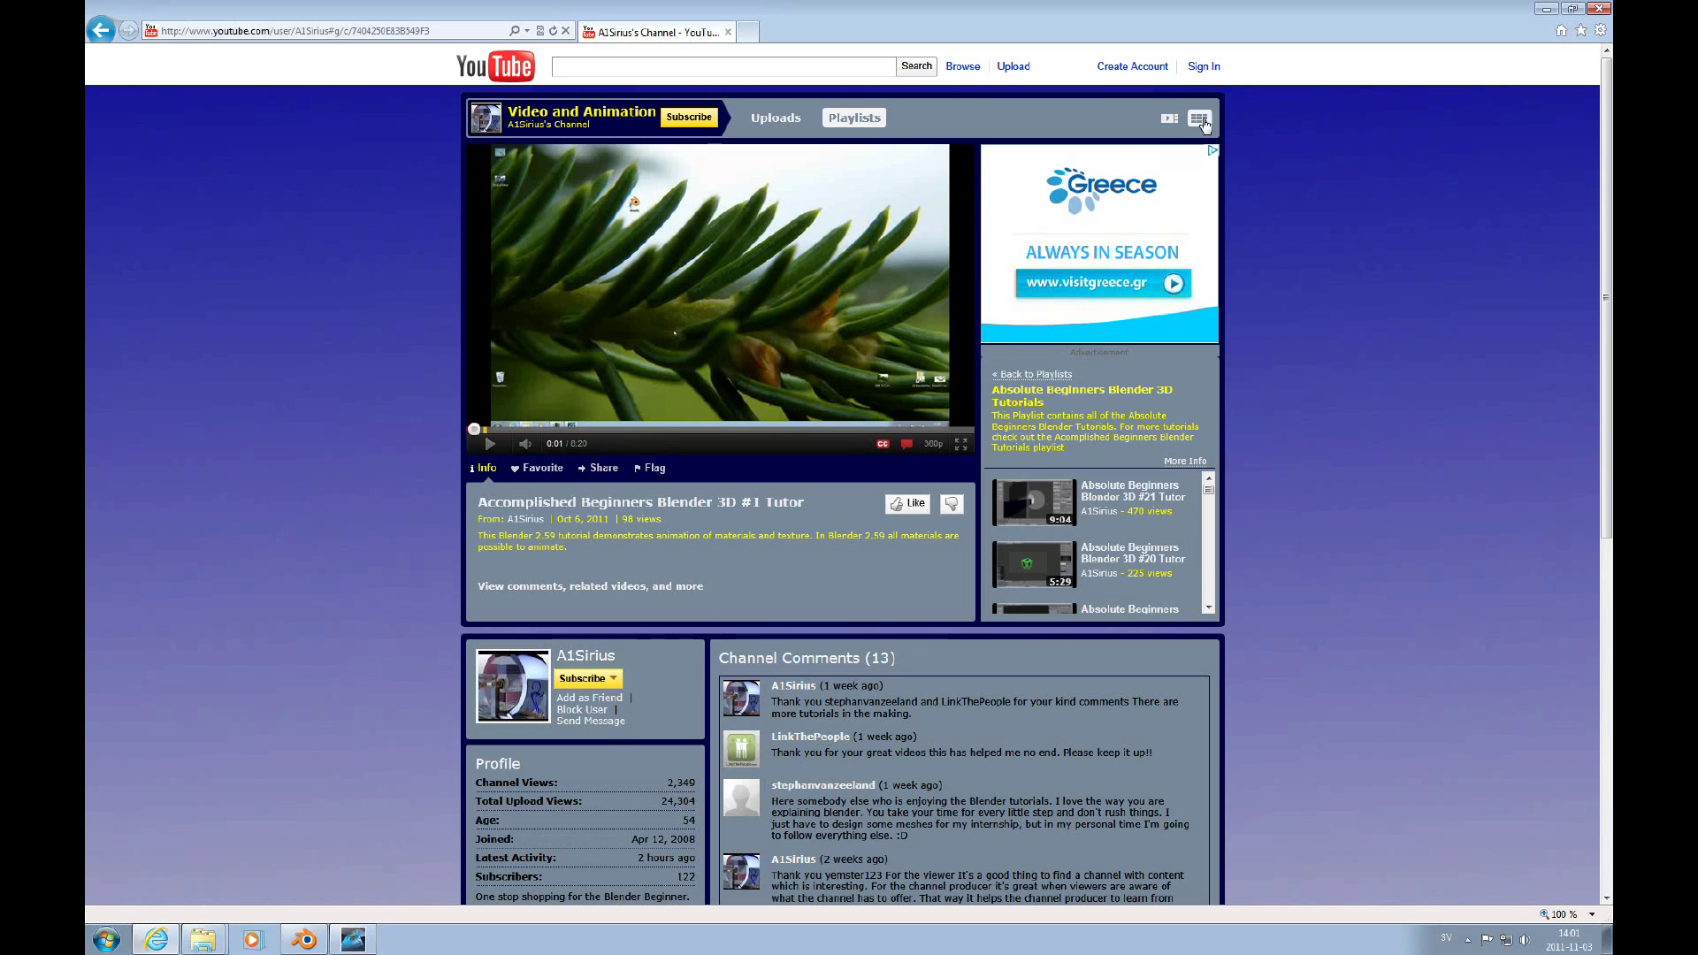
pyautogui.moveTo(1210, 451); pyautogui.dragTo(1216, 547)
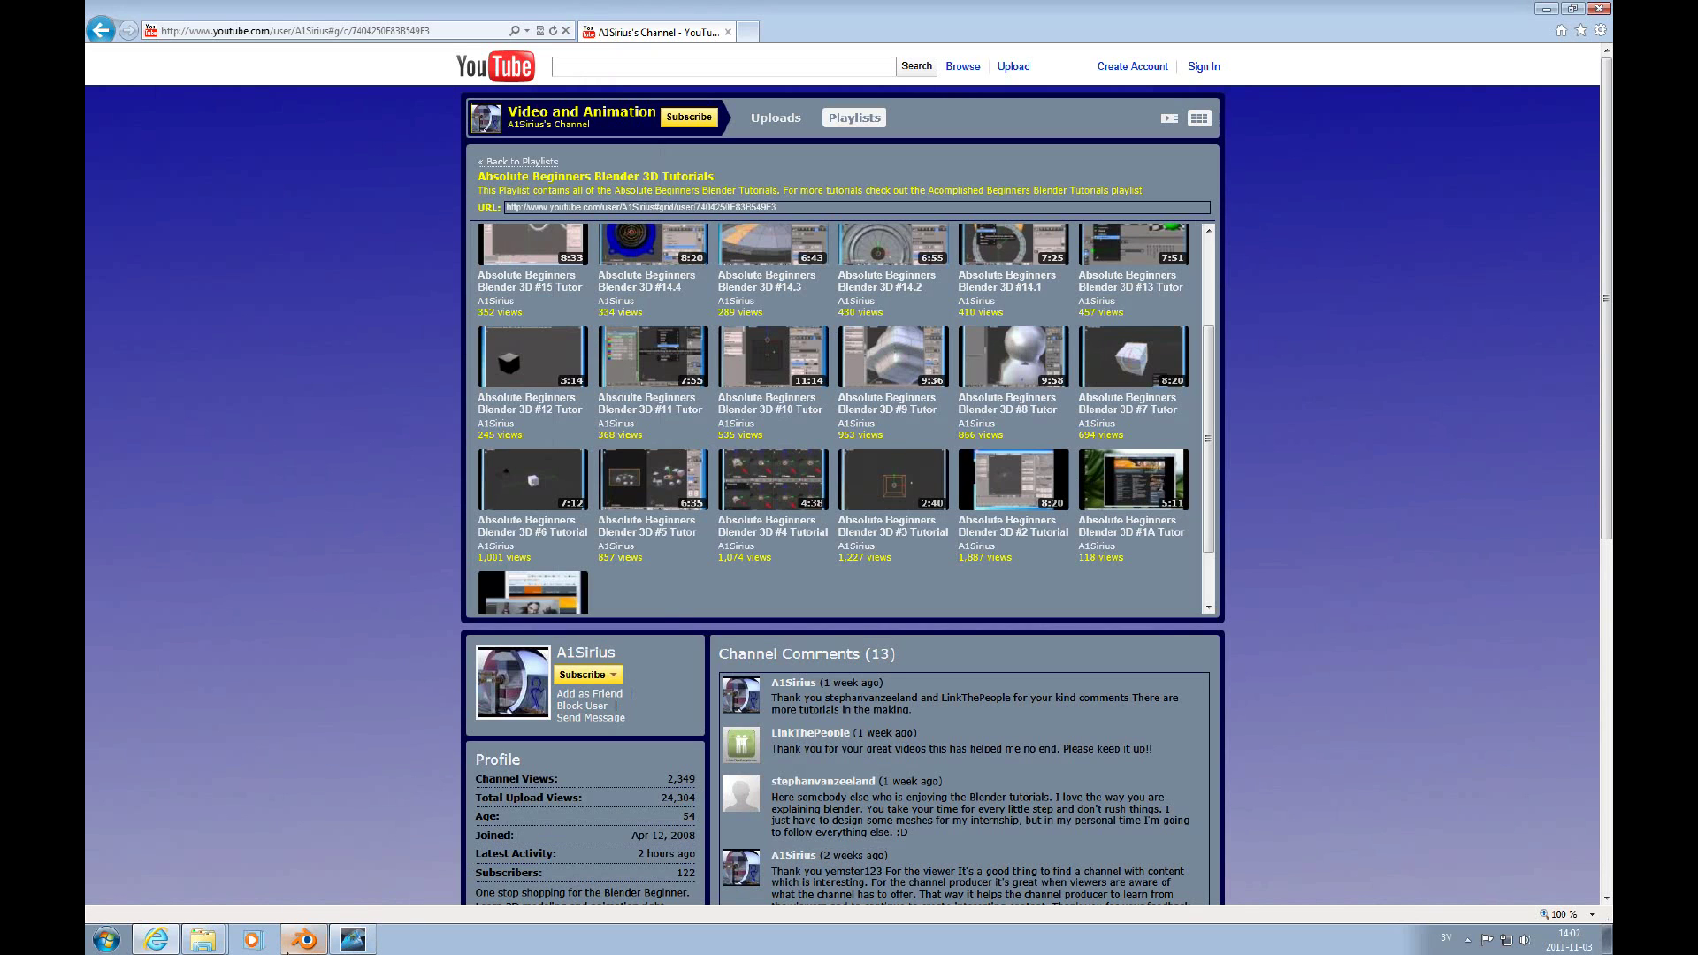
pyautogui.click(303, 942)
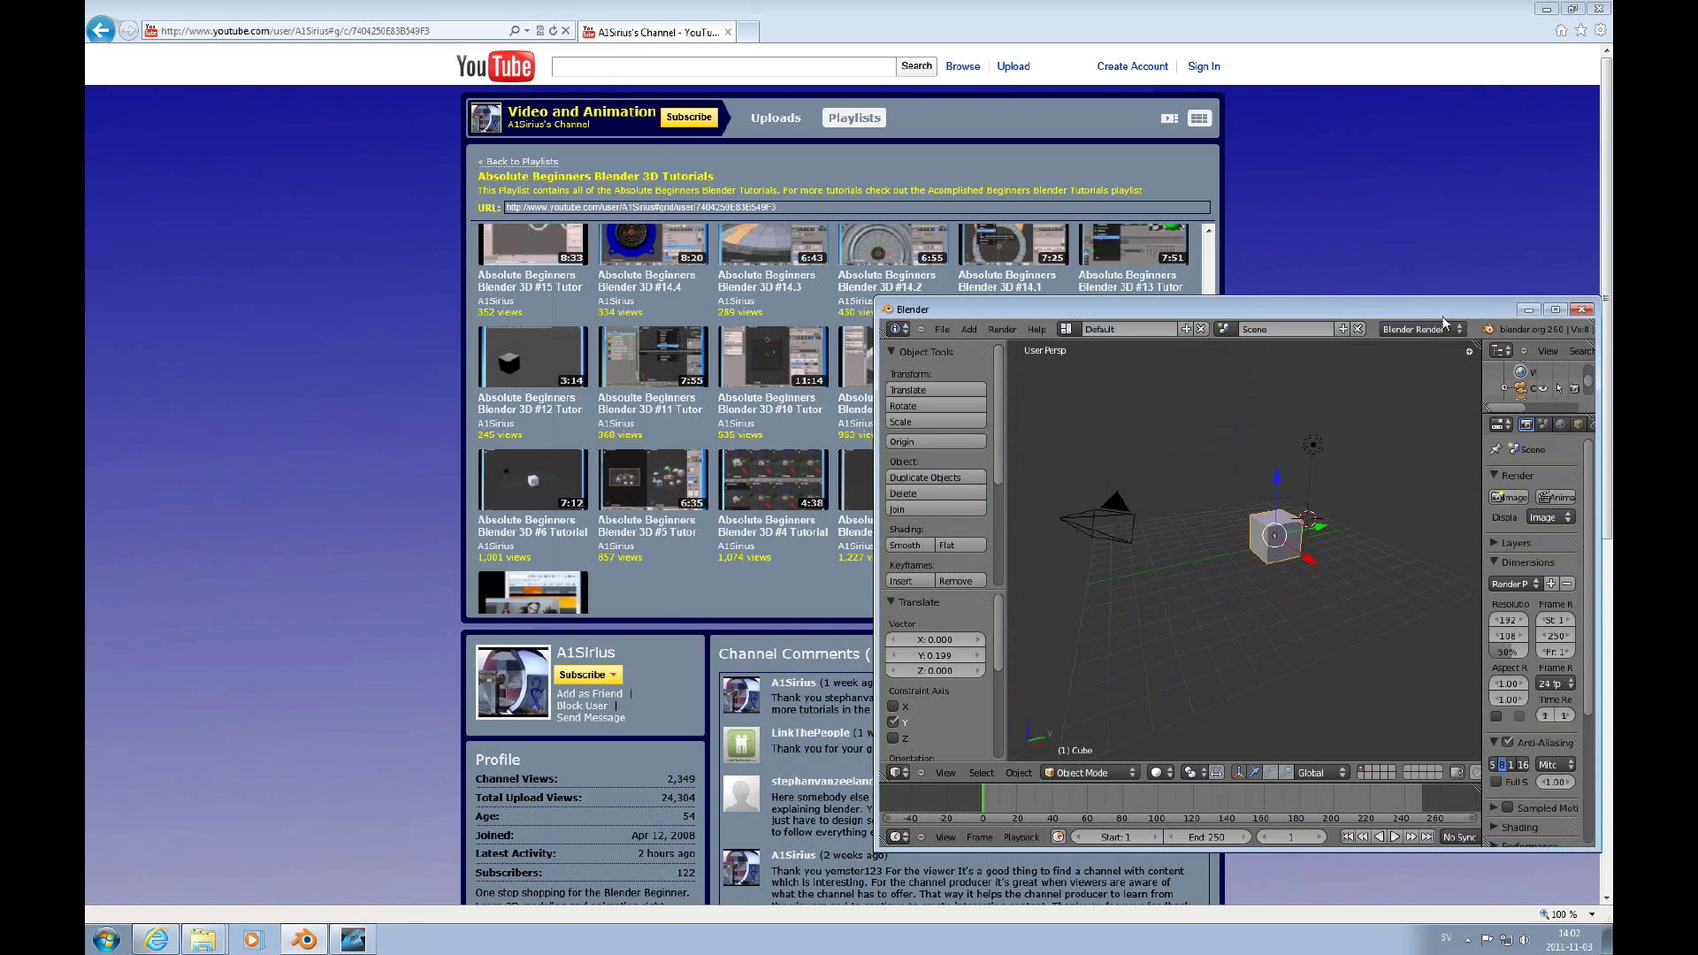
pyautogui.moveTo(1448, 297)
pyautogui.mouseDown()
pyautogui.moveTo(1350, 334)
pyautogui.moveTo(1377, 346)
pyautogui.mouseUp()
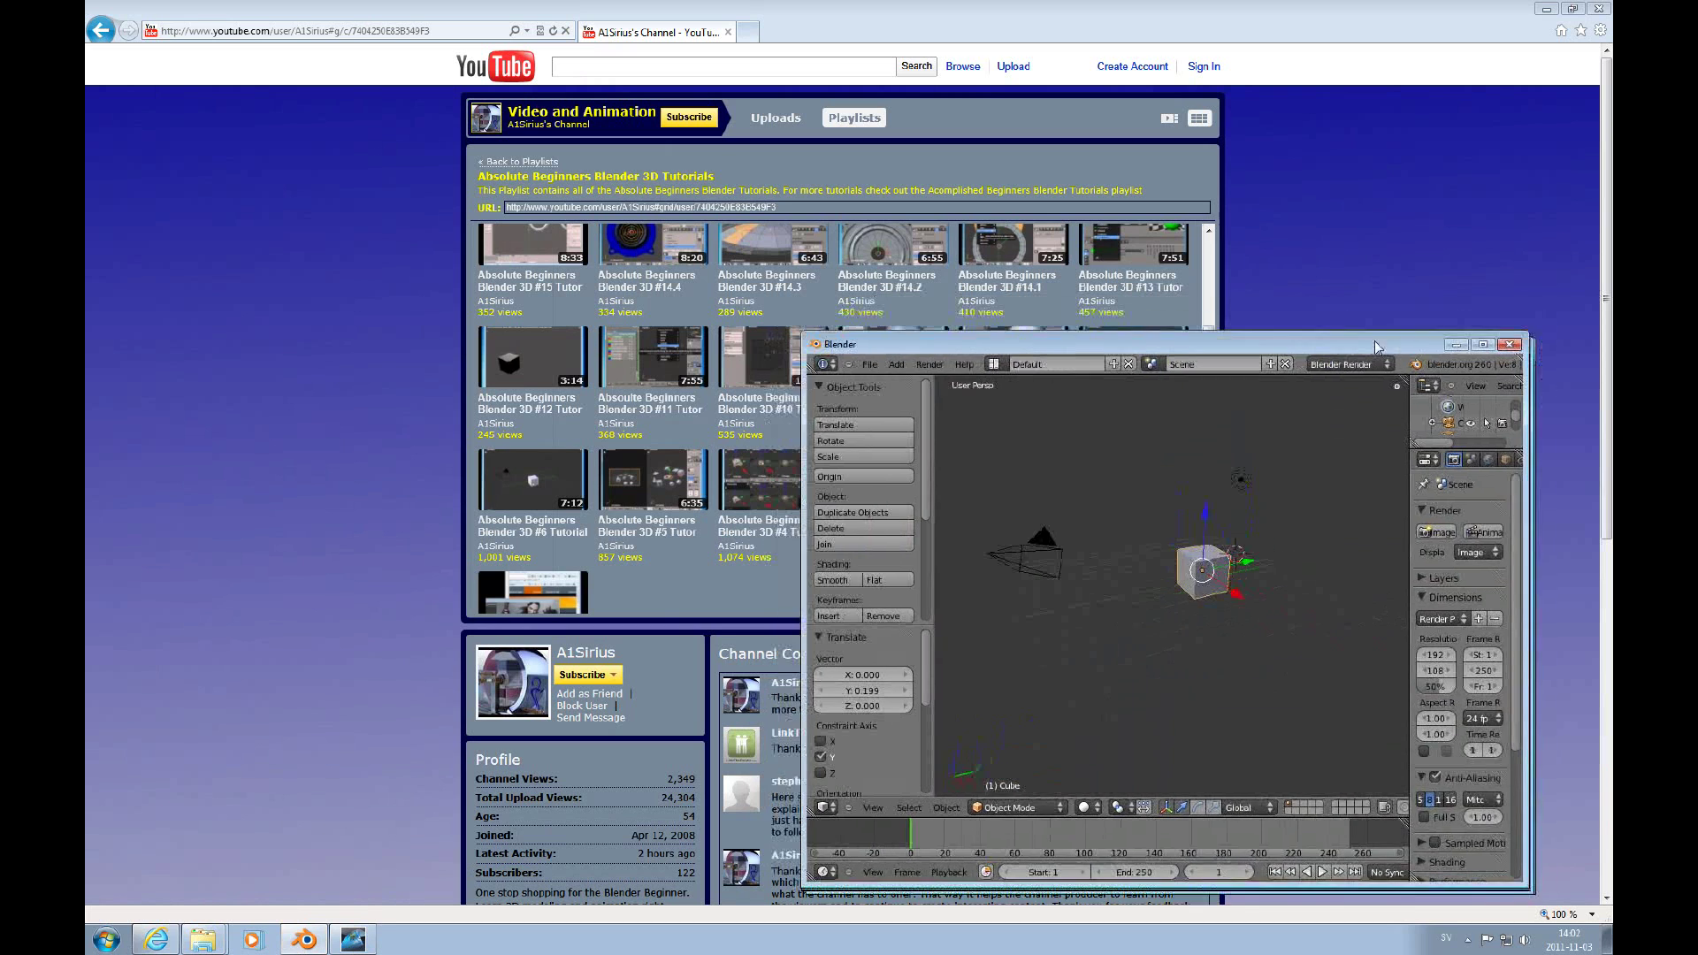
pyautogui.click(1457, 346)
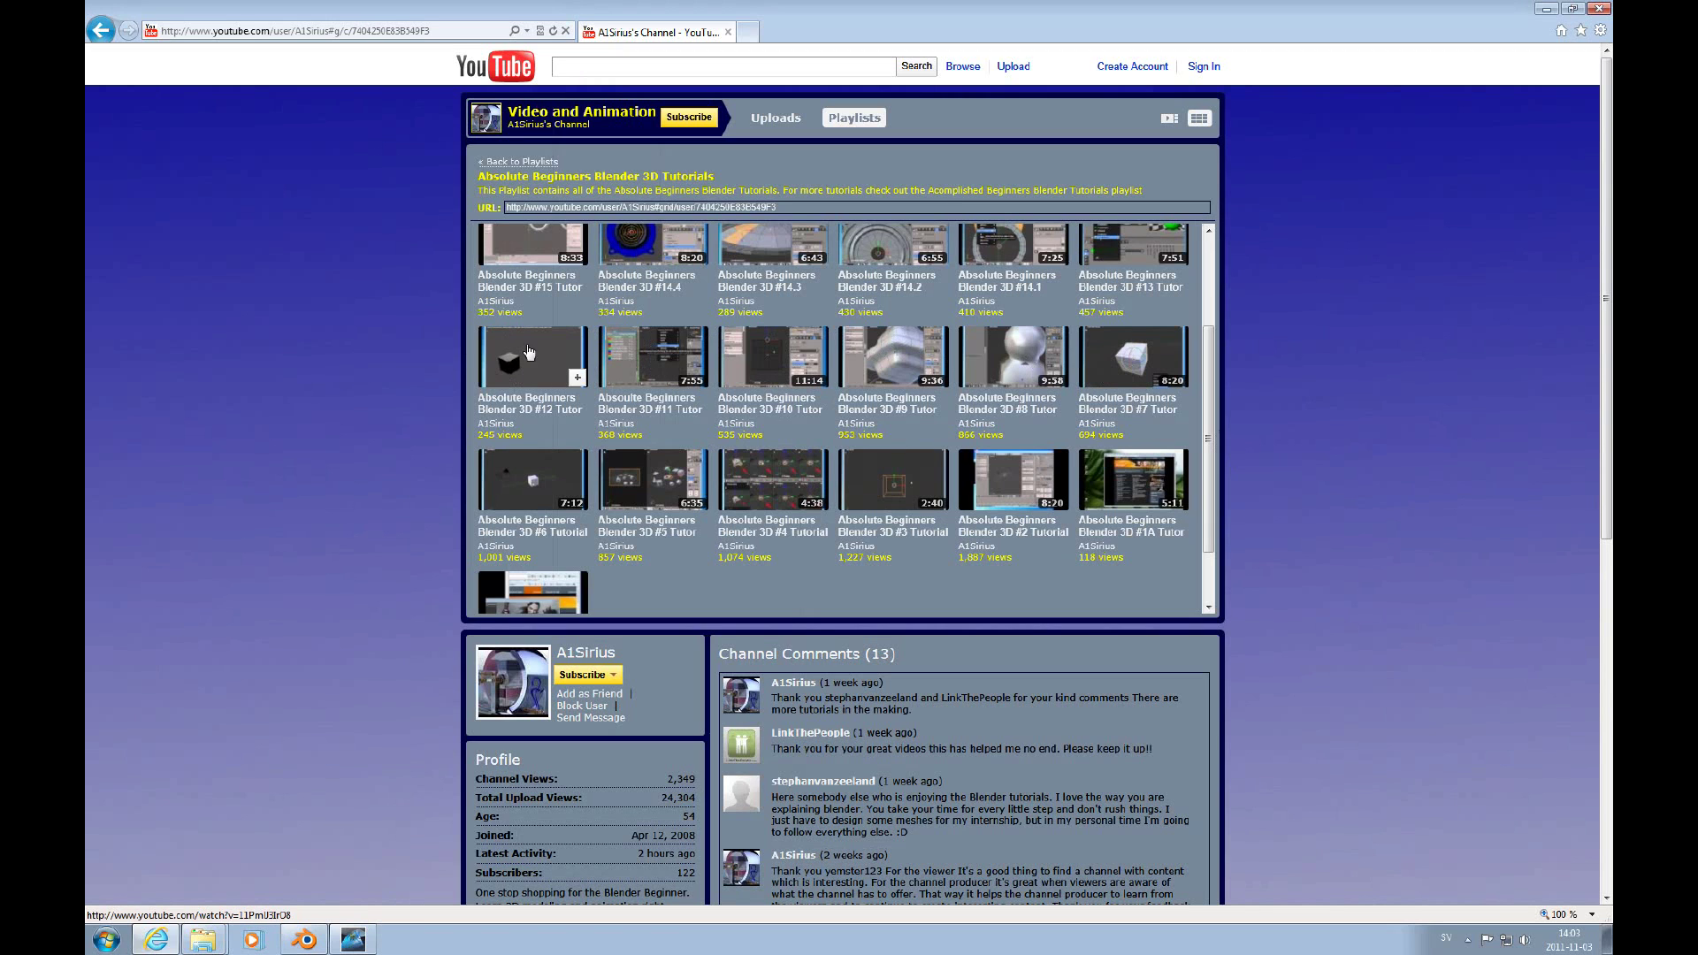
pyautogui.scroll(2, 1218, 349)
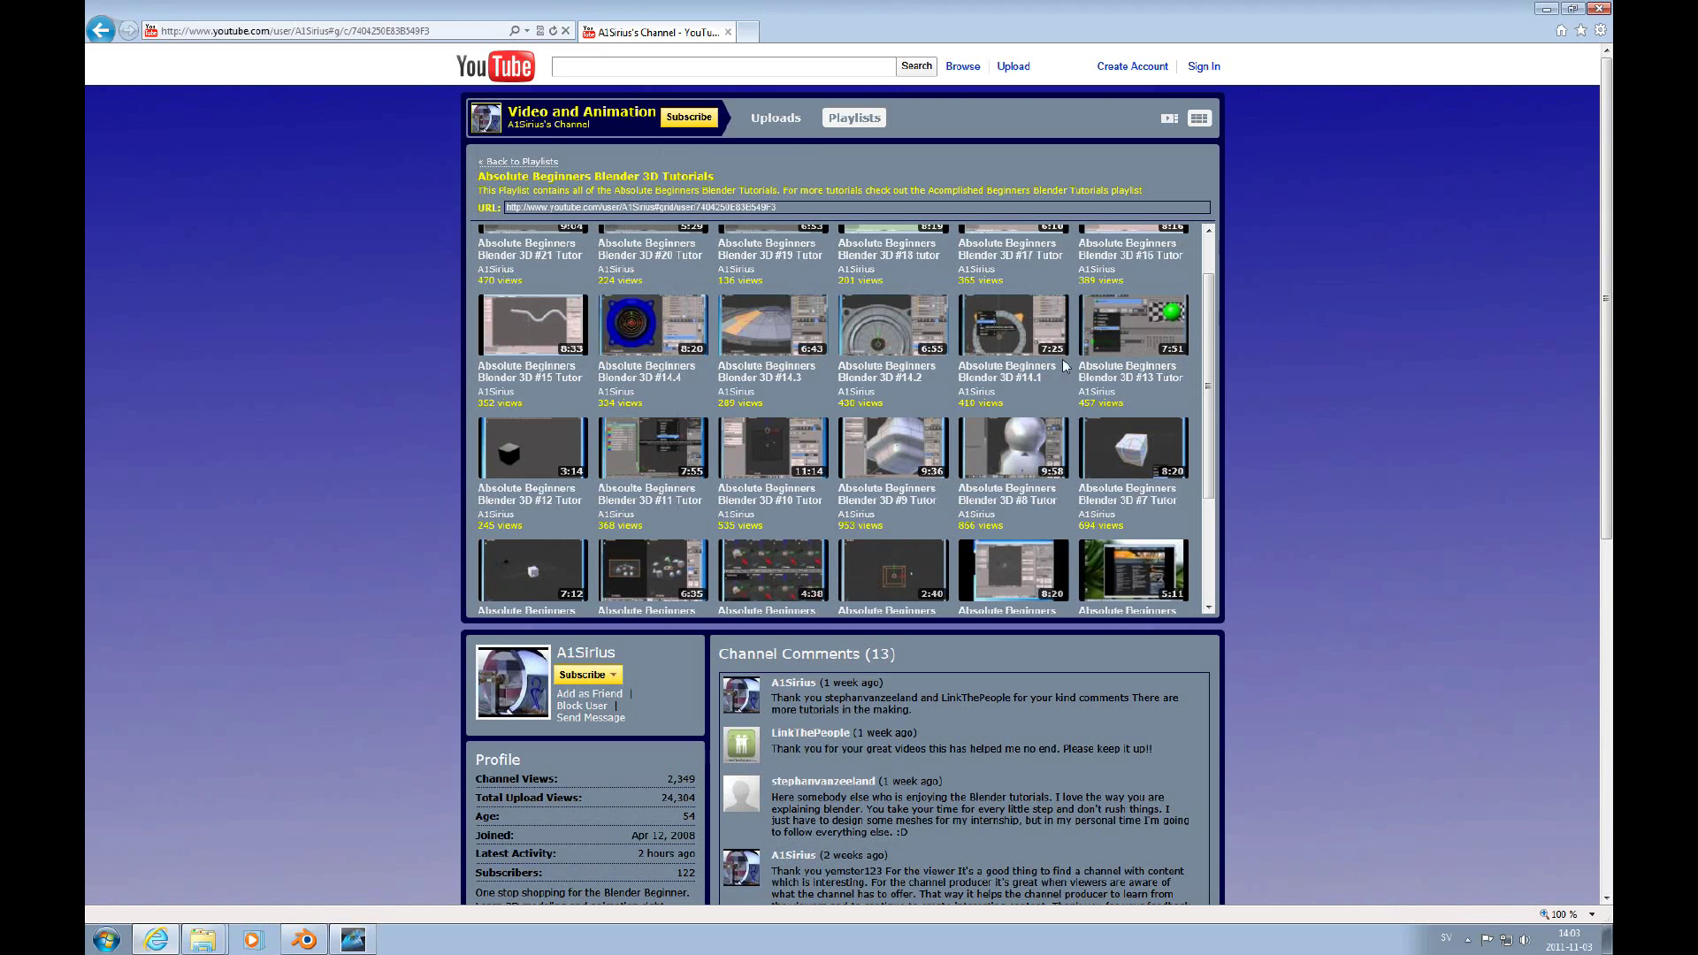
pyautogui.moveTo(1211, 308); pyautogui.dragTo(1211, 253)
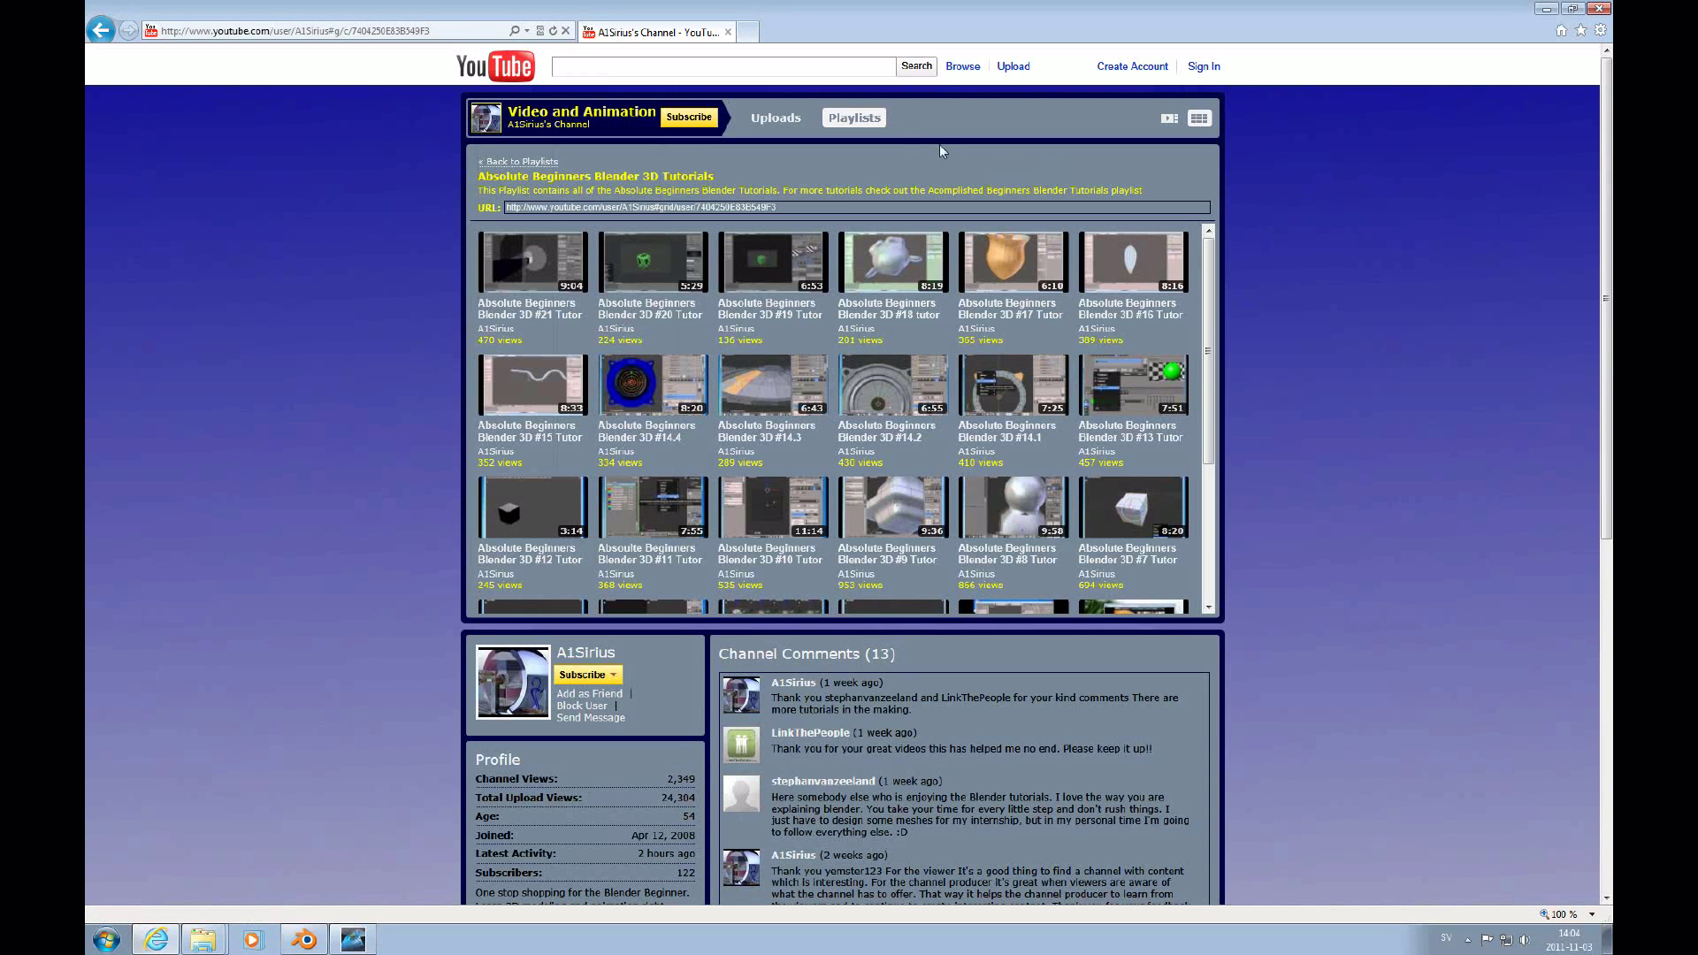
# - From the channel's Playlists view, open Accomplished Beginners Blender Tutorials as a twelve-video grid
pyautogui.click(869, 121)
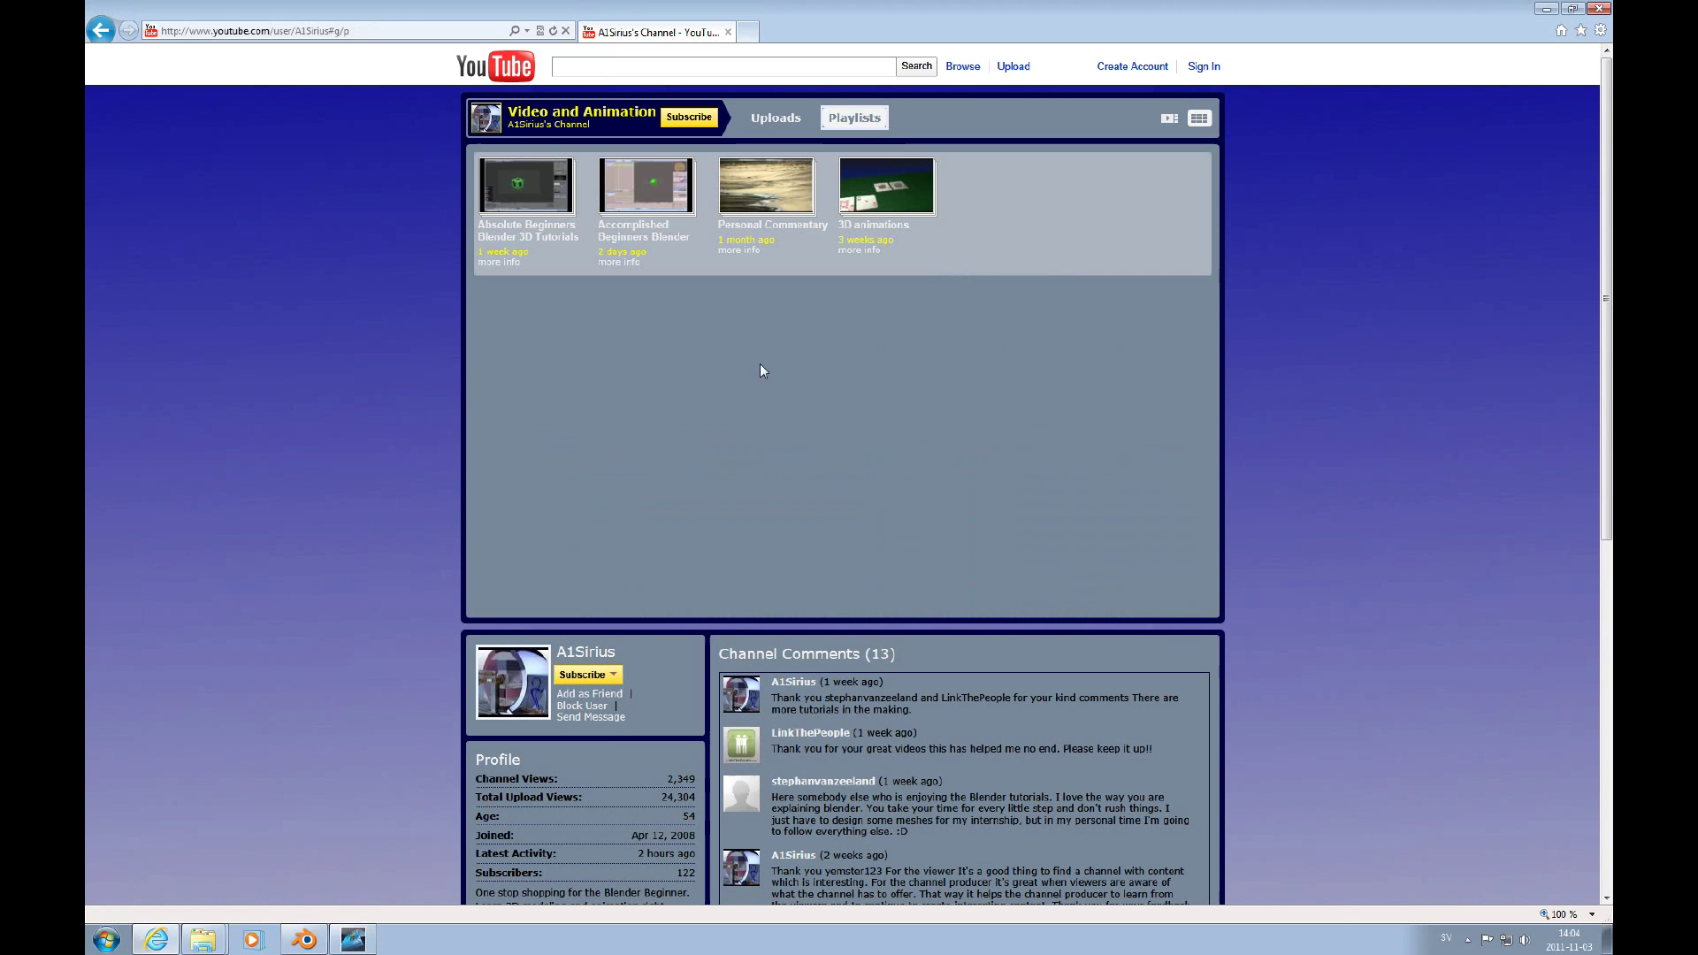
pyautogui.click(651, 192)
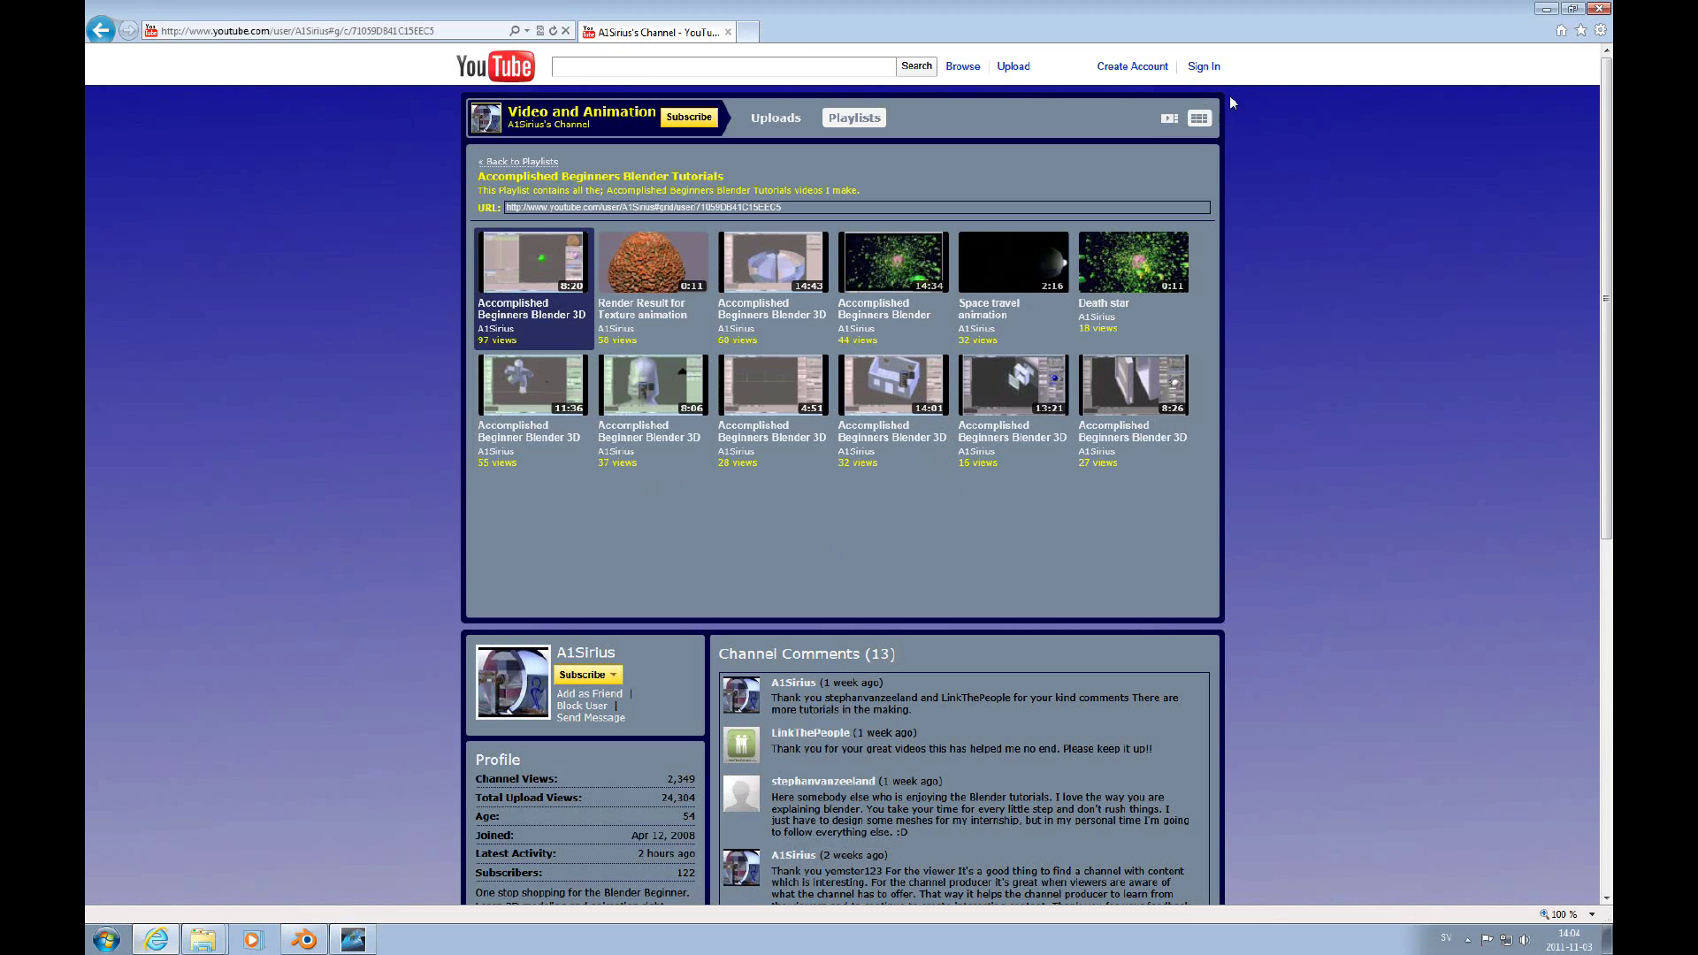
# - Switch to player view, playing the first Accomplished Beginners Blender 3D tutorial with its playlist alongside
pyautogui.click(1167, 119)
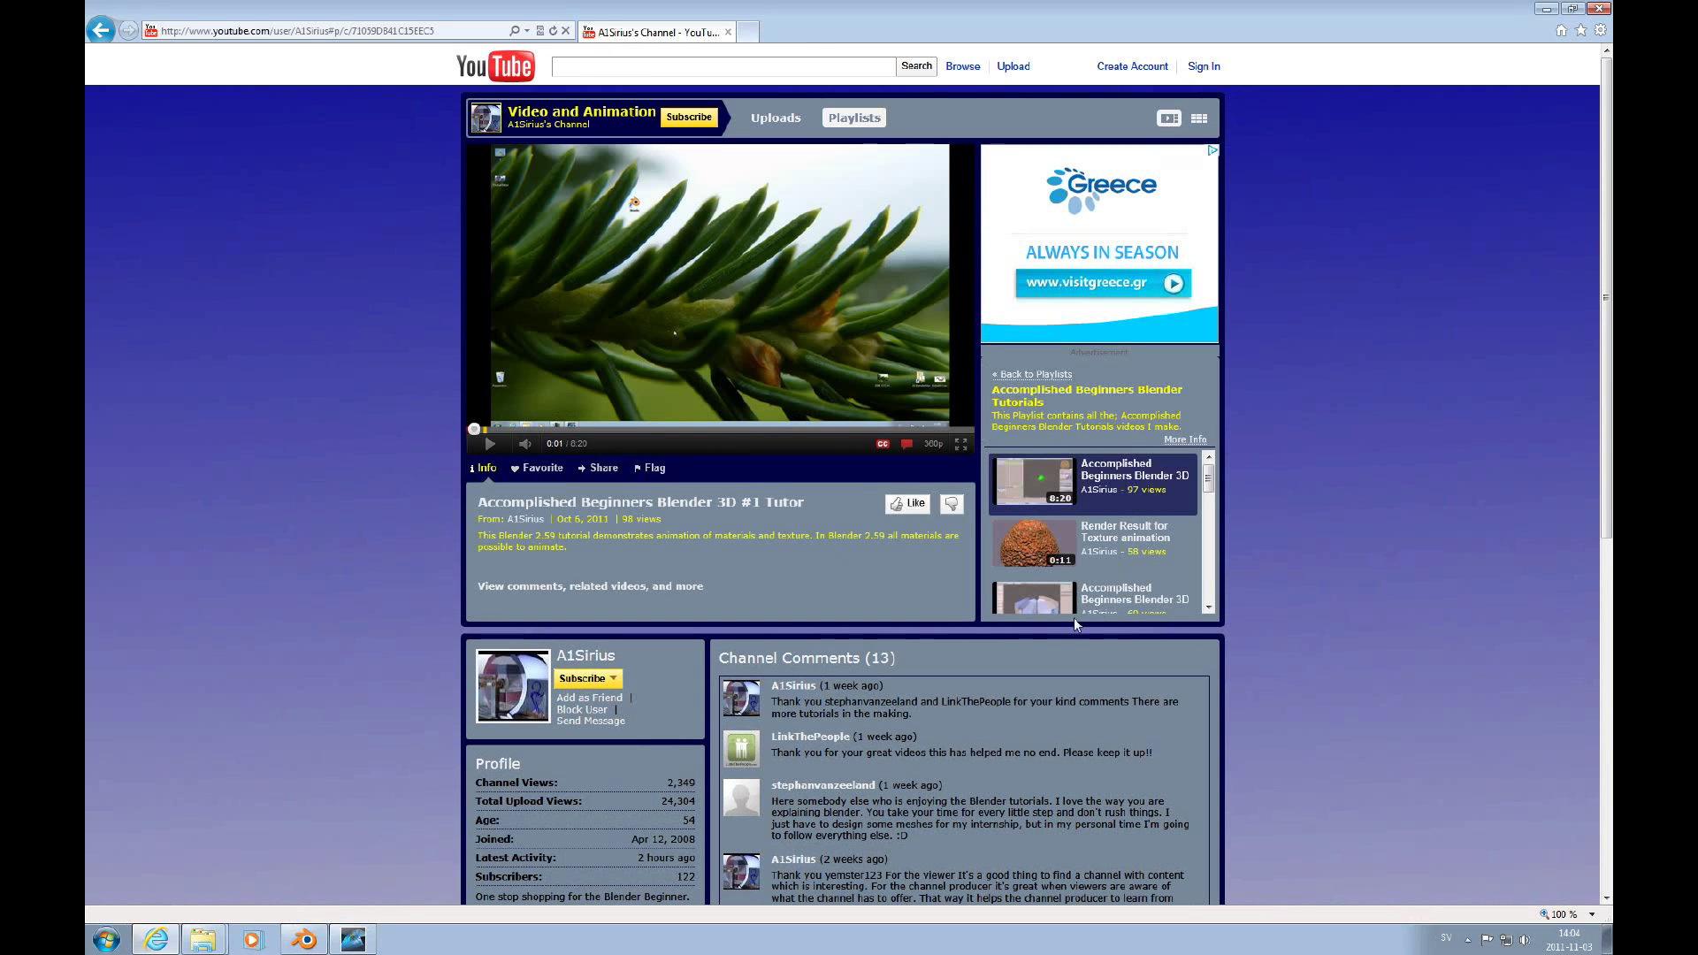